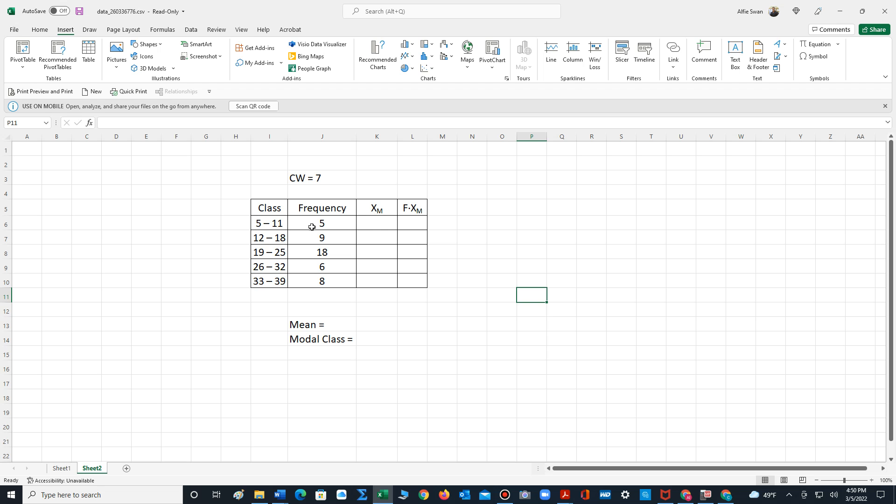
Compute the midpoint of the 5–11 class in K6 with the formula =(5+11)/2.
left_click(369, 223)
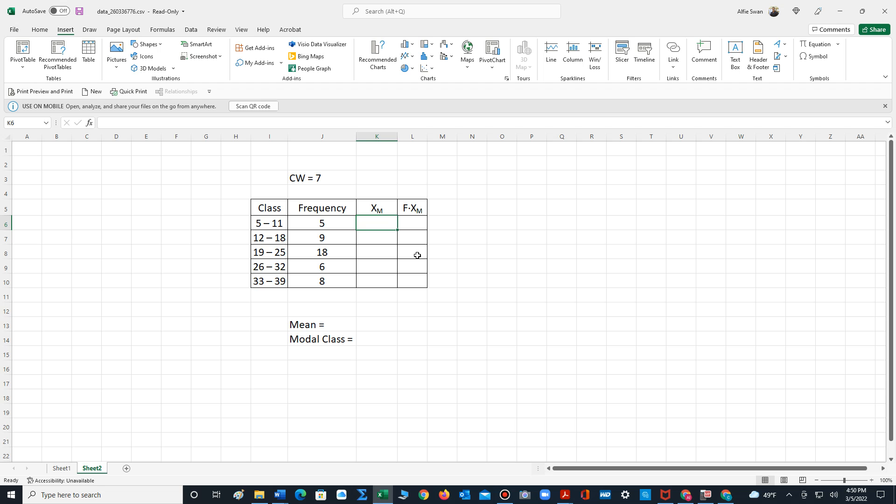
type("=")
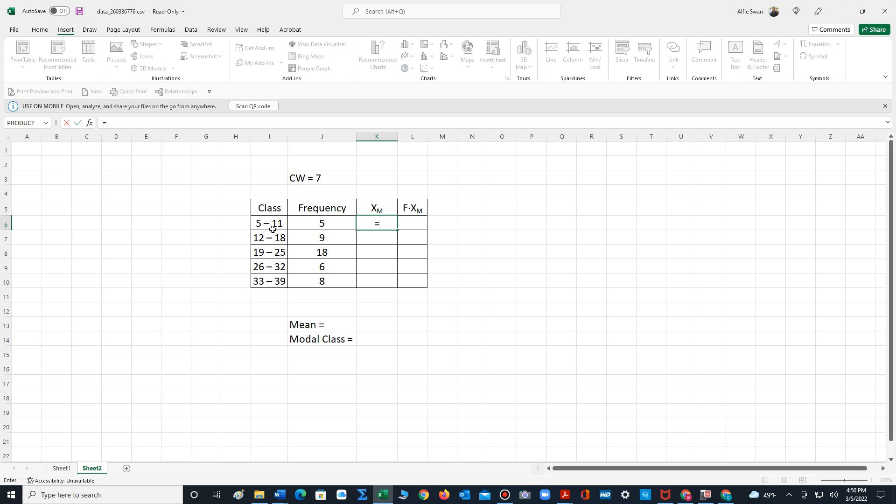
type("(5+11)/2")
key("Return")
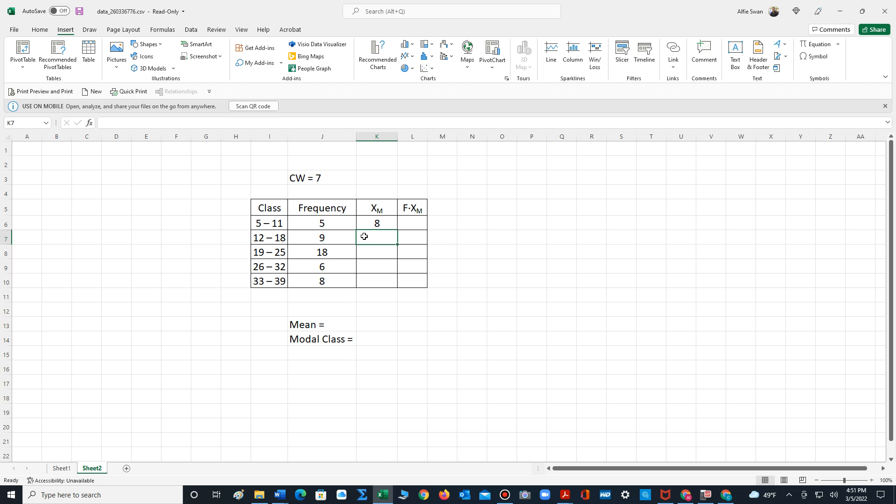
Enter =K6+7 as the 12–18 class midpoint in K7 and fill the formula down to K10.
type("=")
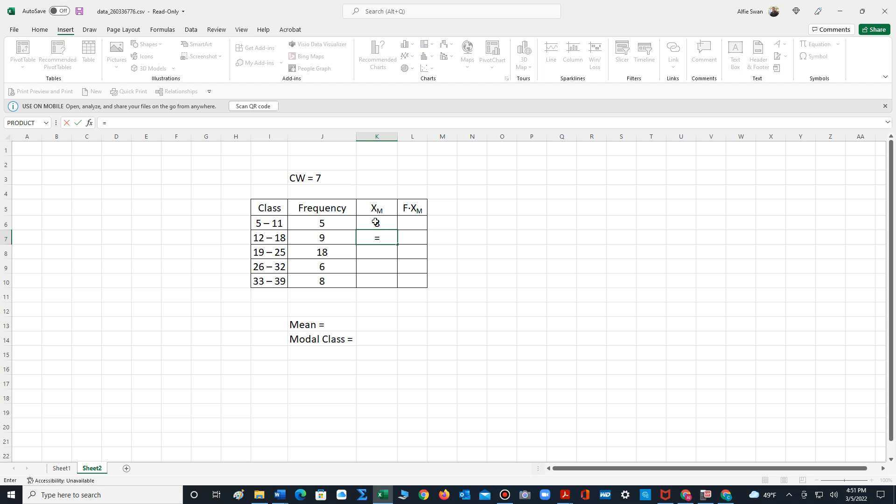
left_click(376, 222)
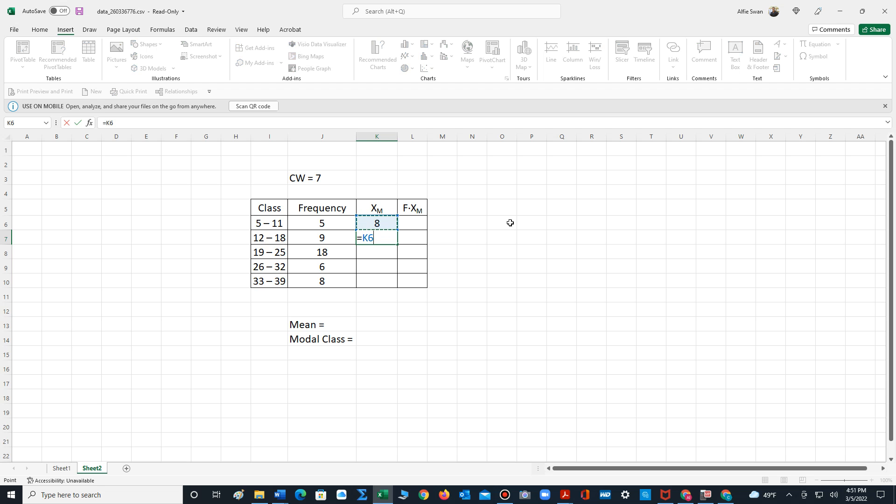
type("+7")
key("Return")
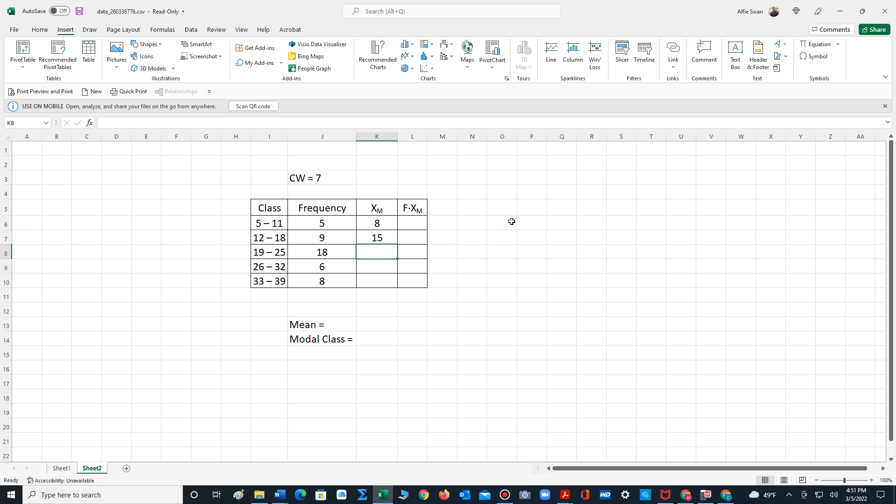
left_click(384, 237)
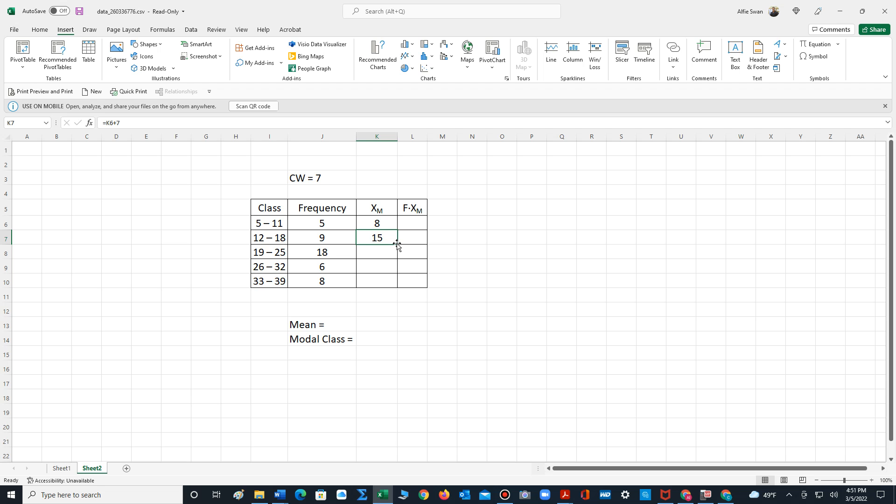
left_click_drag(397, 243, 398, 287)
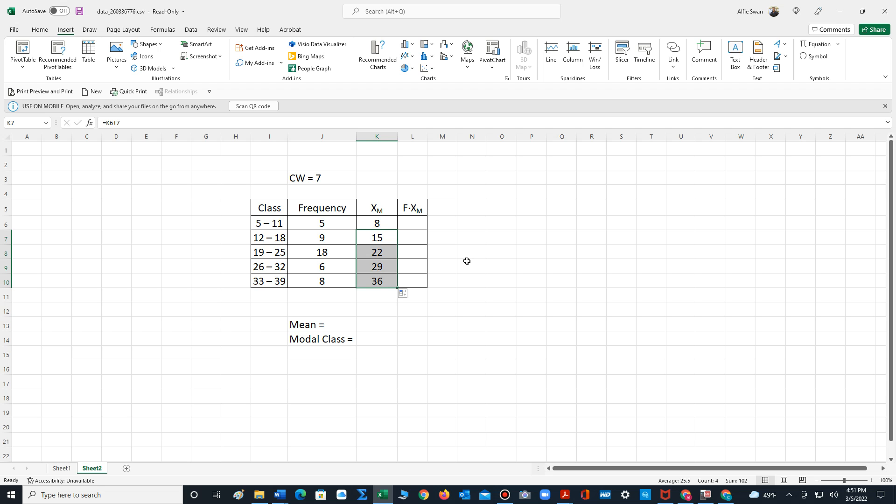
Multiply frequency by midpoint in L6 with =J6*K6 and fill the formula down to L10.
left_click(412, 222)
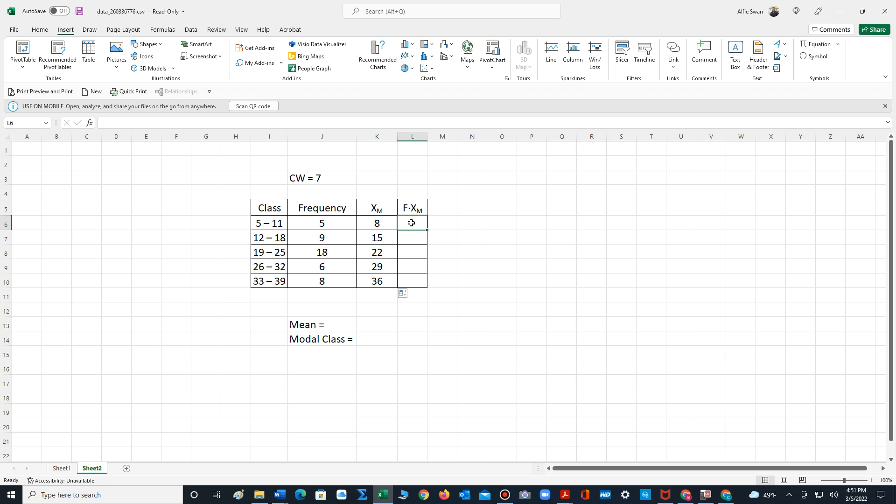
type("=")
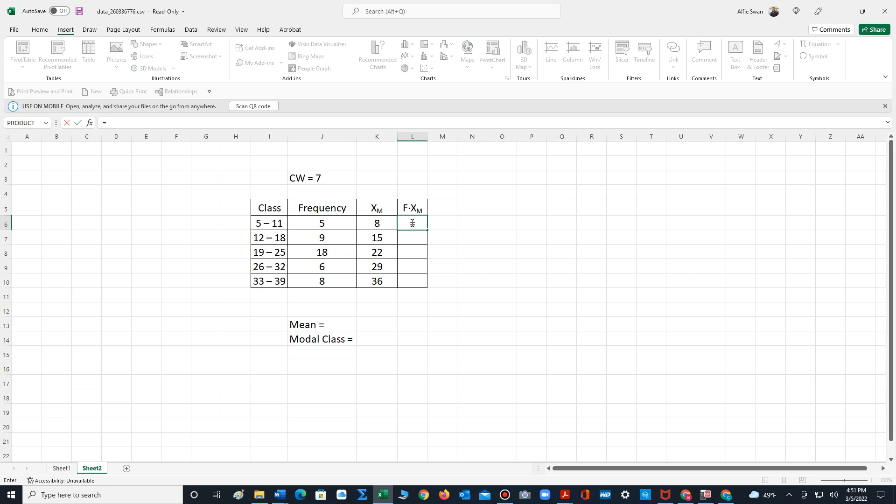
left_click(324, 222)
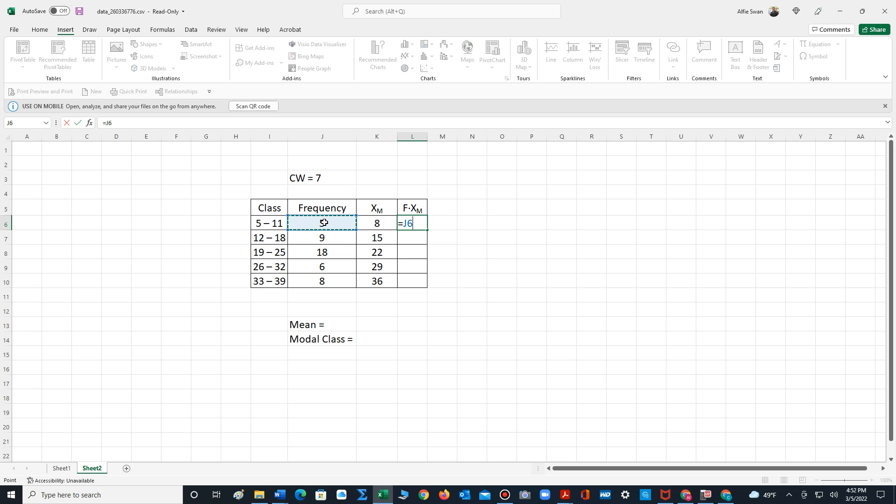
type("*")
left_click(378, 223)
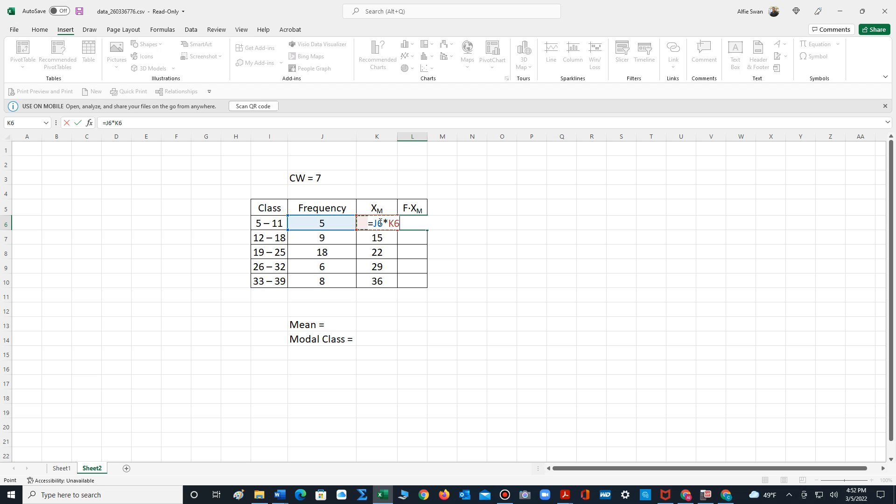
key("Return")
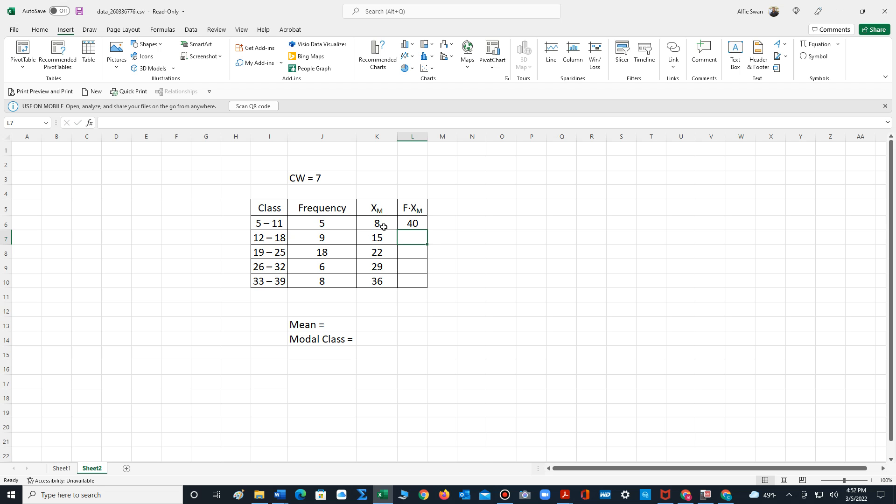
left_click(412, 228)
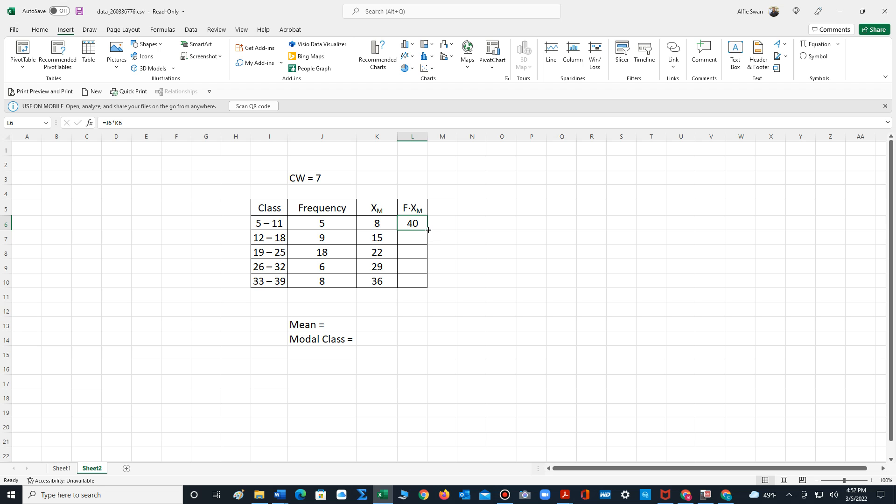
double_click(428, 229)
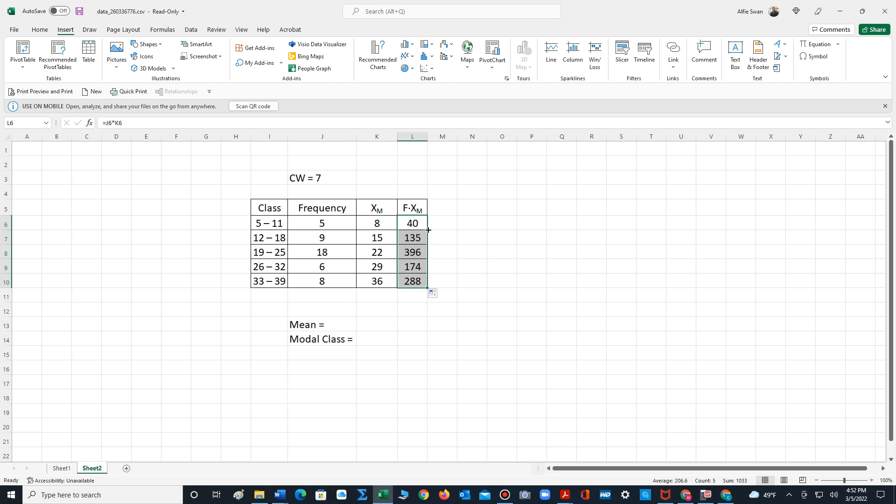
Use AutoSum to total the F·XM column in L11 and the Frequency column in J11.
left_click(413, 312)
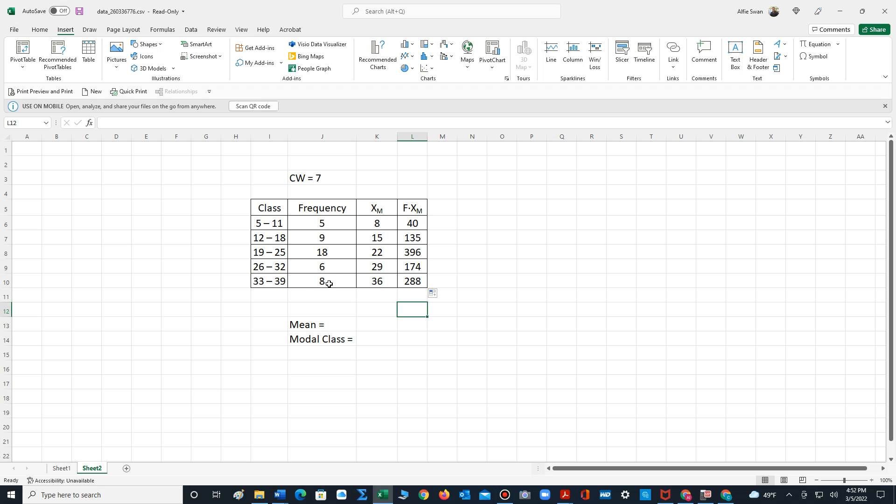
left_click_drag(414, 223, 414, 282)
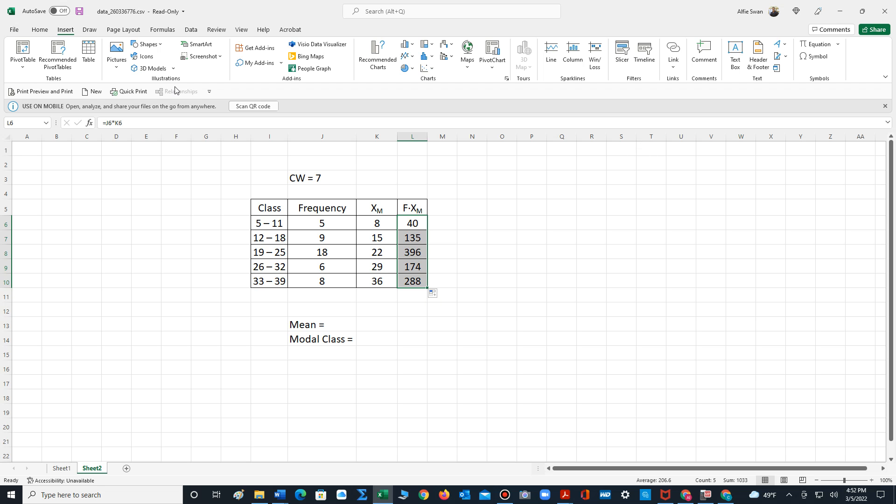
left_click(40, 31)
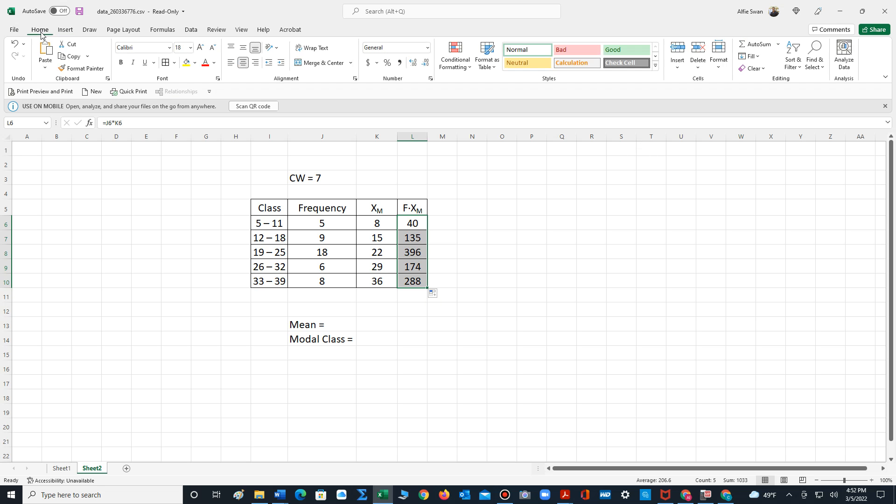
left_click(755, 47)
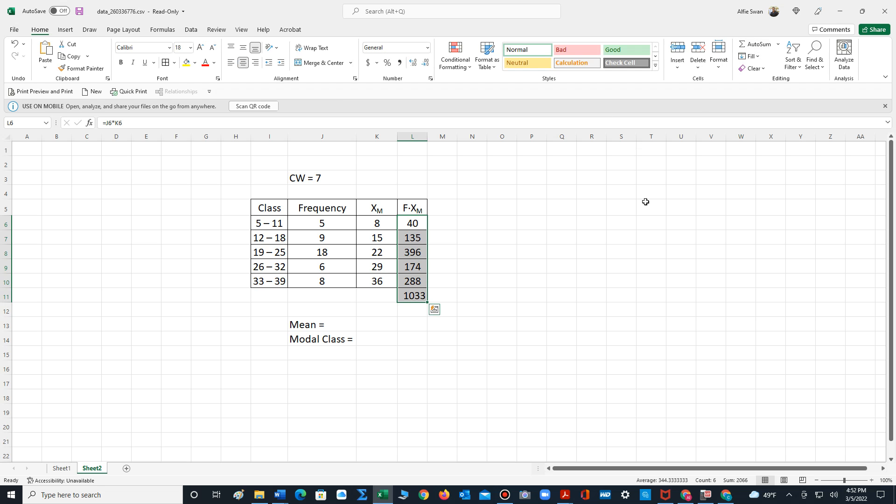
left_click_drag(320, 223, 322, 283)
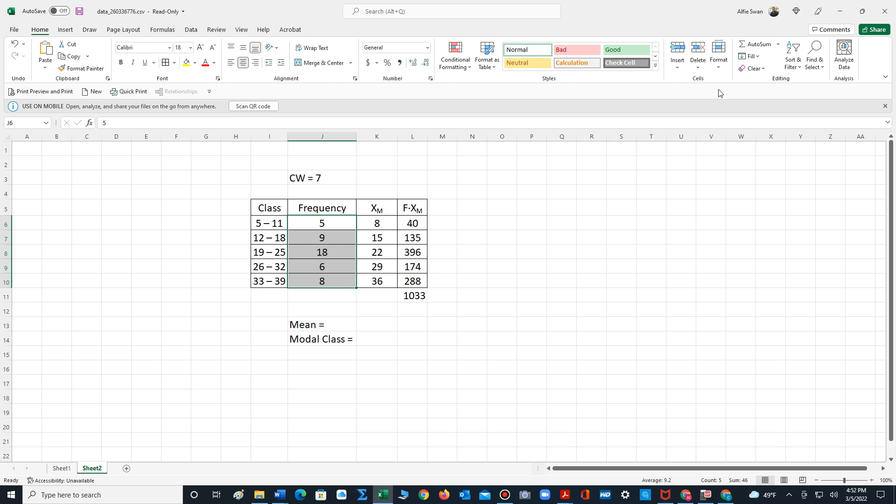
left_click(755, 45)
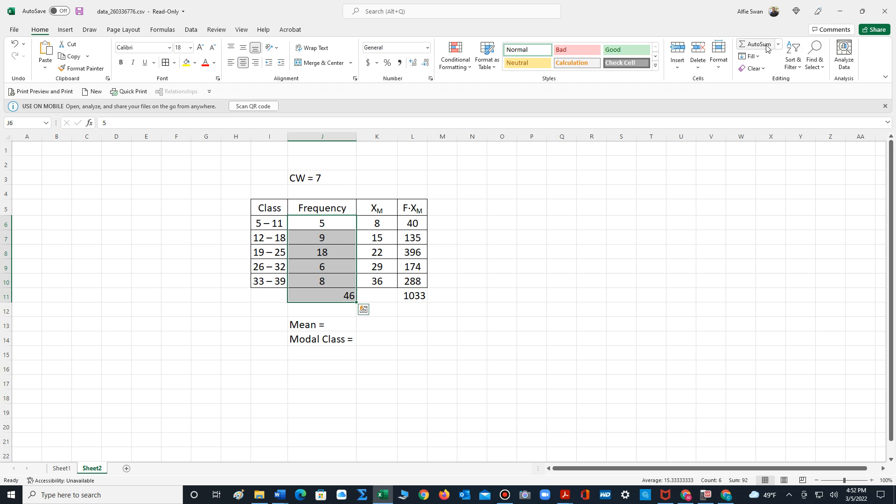
left_click(589, 265)
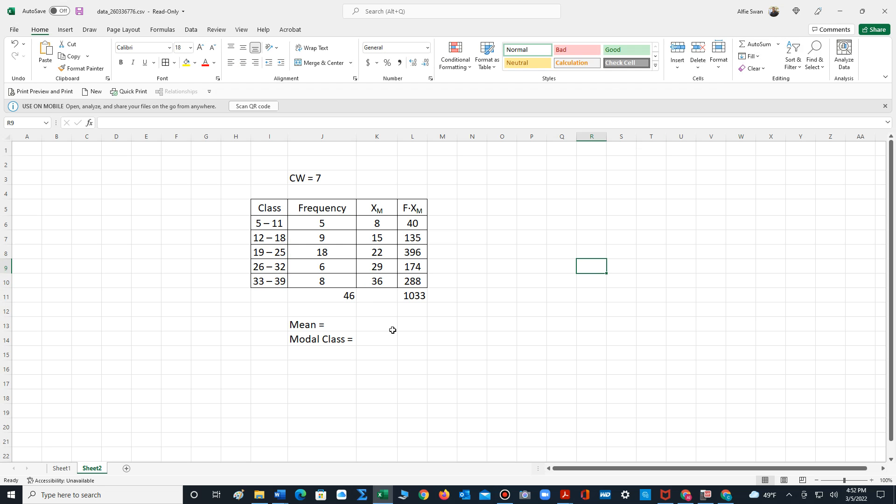
Calculate the mean in K13 by dividing the F·XM total by the frequency total with =L11/J11.
left_click(375, 321)
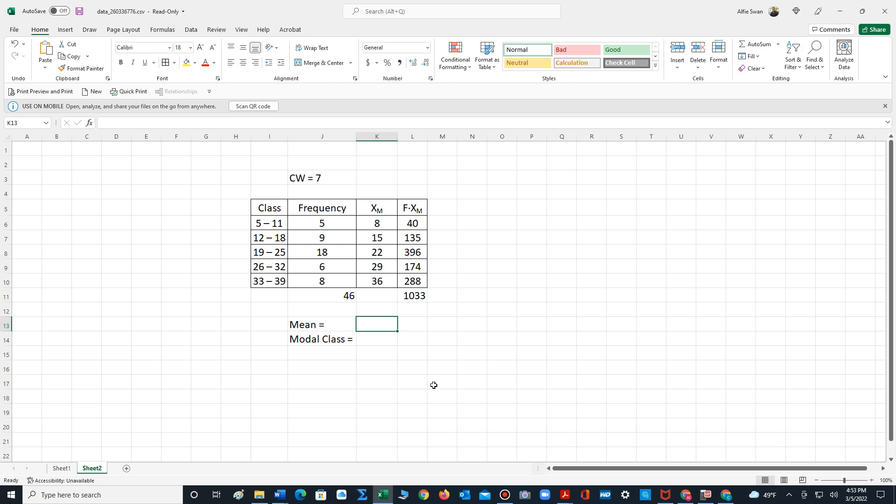
type("=")
left_click(417, 294)
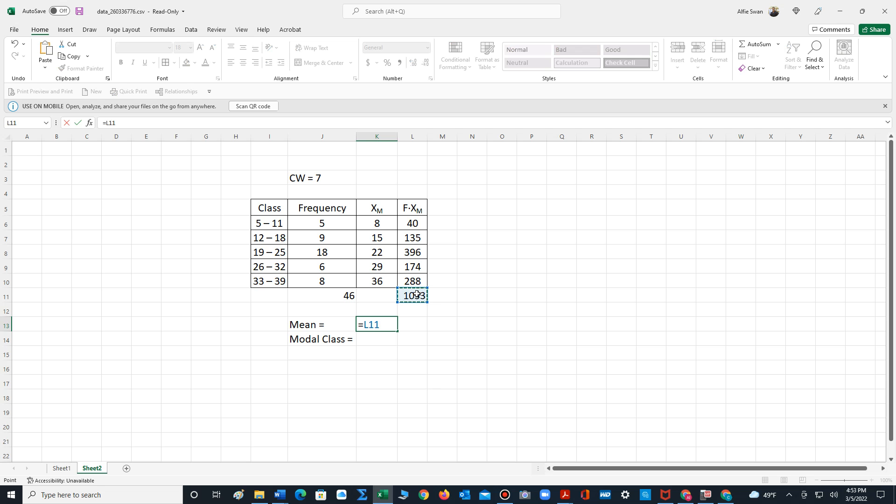
type("/")
left_click(340, 293)
key("Return")
Reduce the mean in K13 to one decimal place.
key("Up")
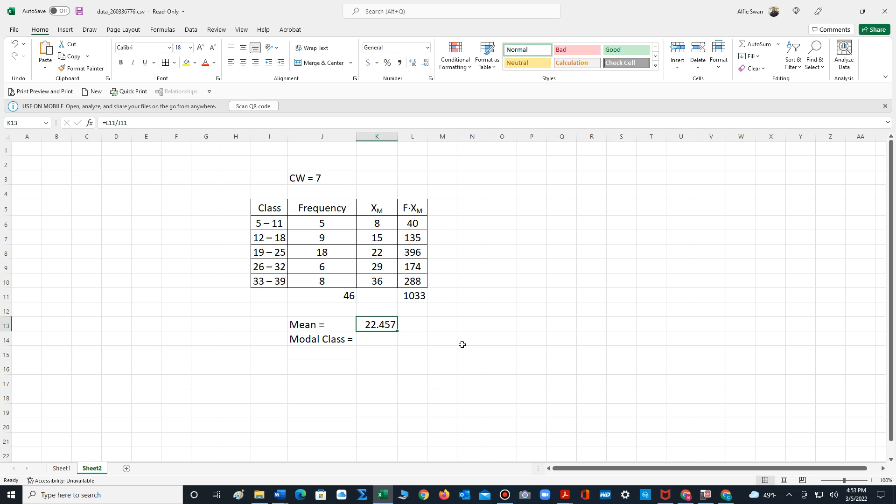
left_click(425, 63)
left_click(425, 62)
left_click(478, 333)
Copy the 19–25 class from I8 and paste it into K14 as the modal class.
left_click(387, 337)
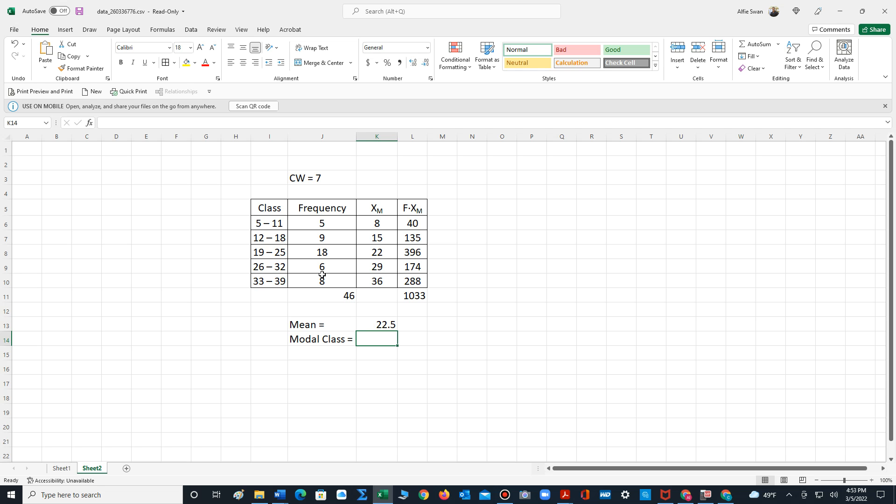
left_click(269, 250)
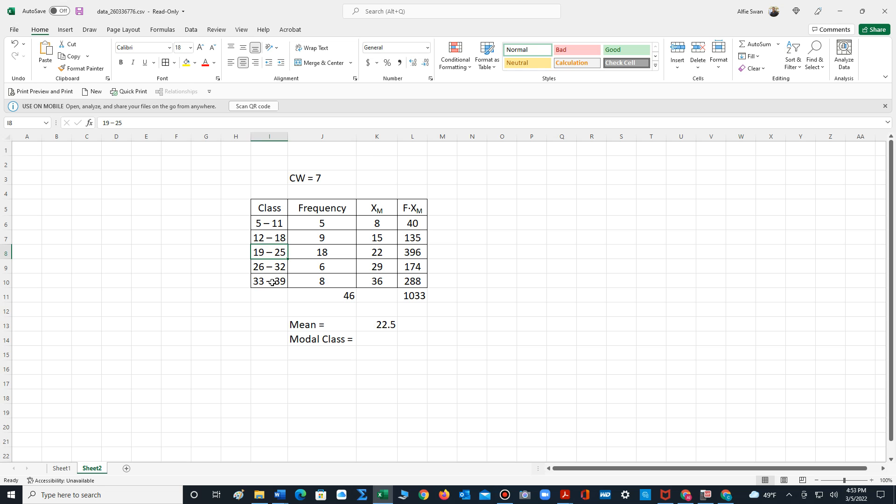
right_click(272, 251)
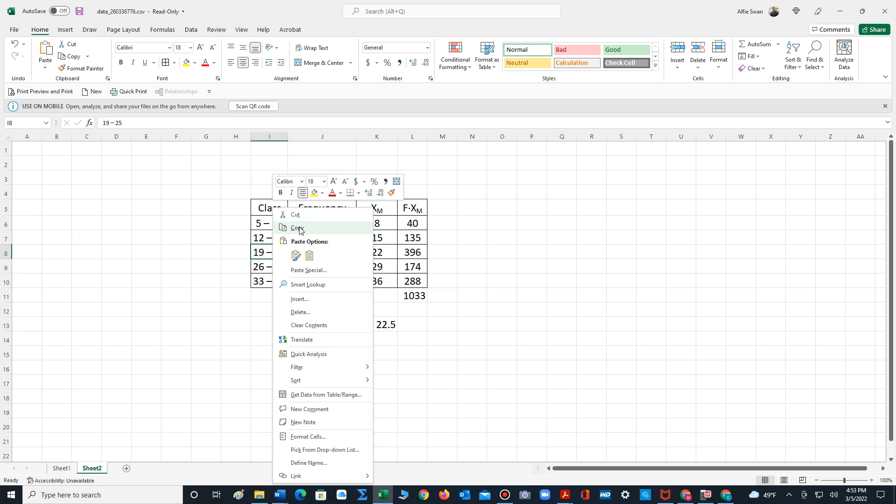
left_click(299, 226)
left_click(381, 330)
left_click(373, 340)
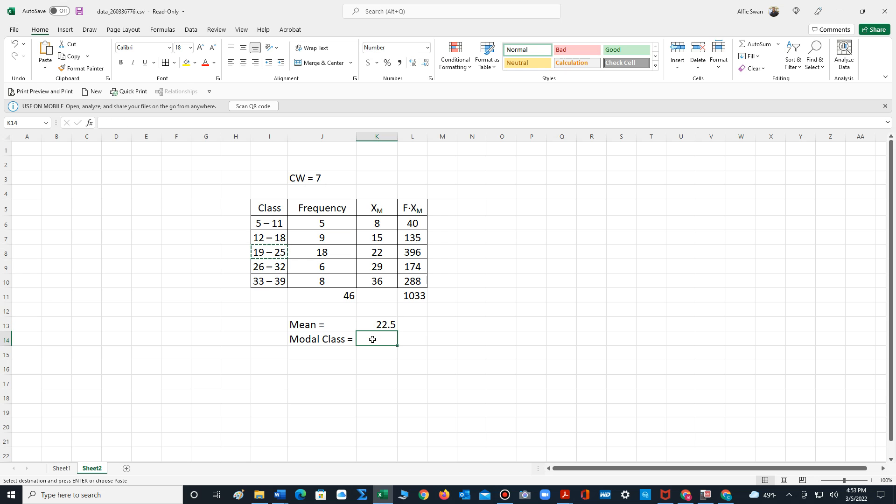
right_click(370, 340)
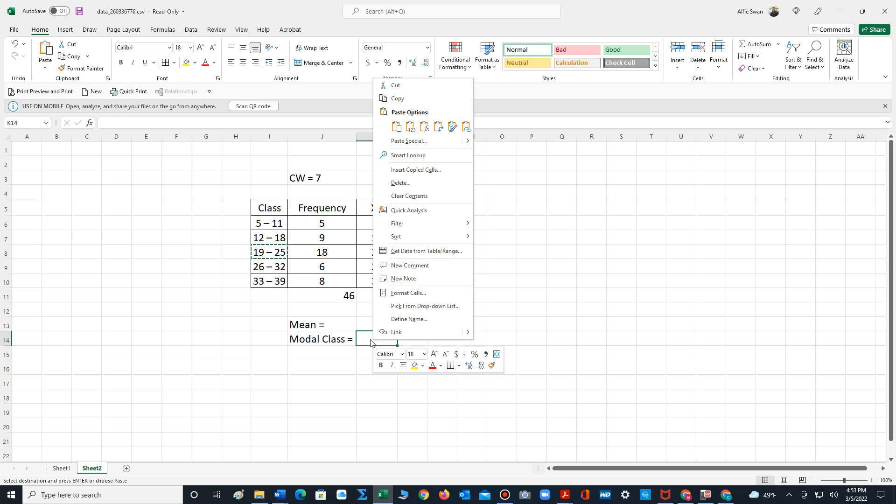
left_click(397, 122)
left_click(486, 265)
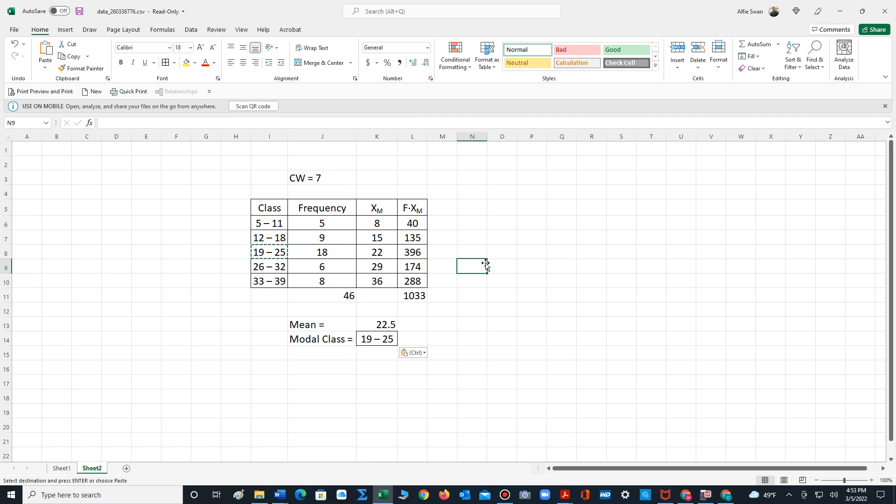